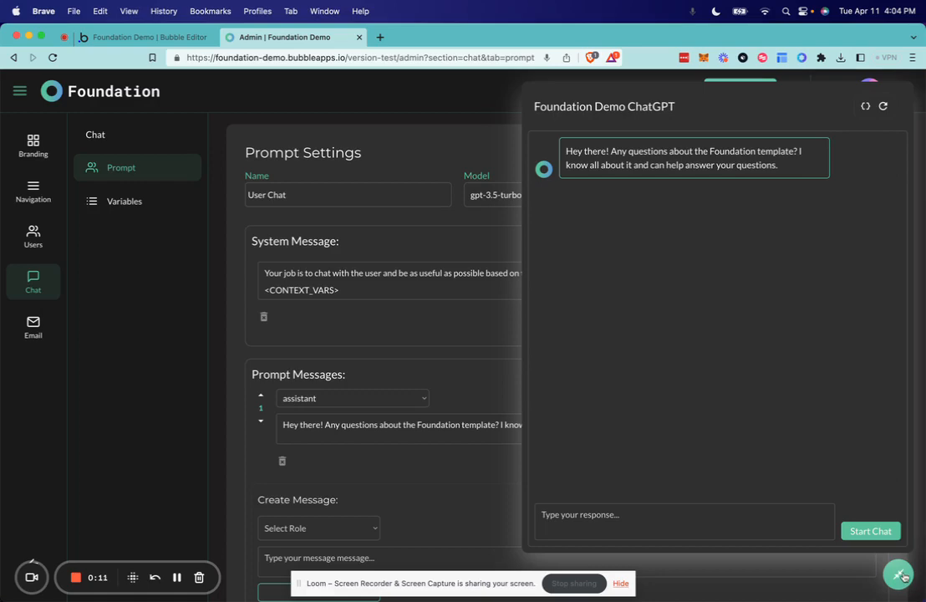
Close the chat preview, switch to the Bubble editor and expand the OpenAI API in the installed API Connector plugin
left_click(900, 574)
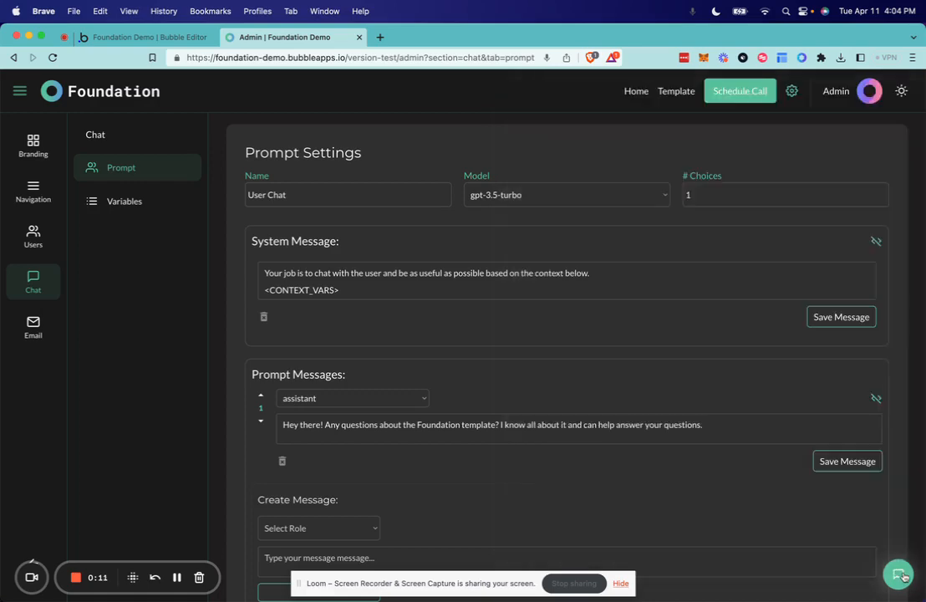
left_click(124, 37)
left_click(20, 259)
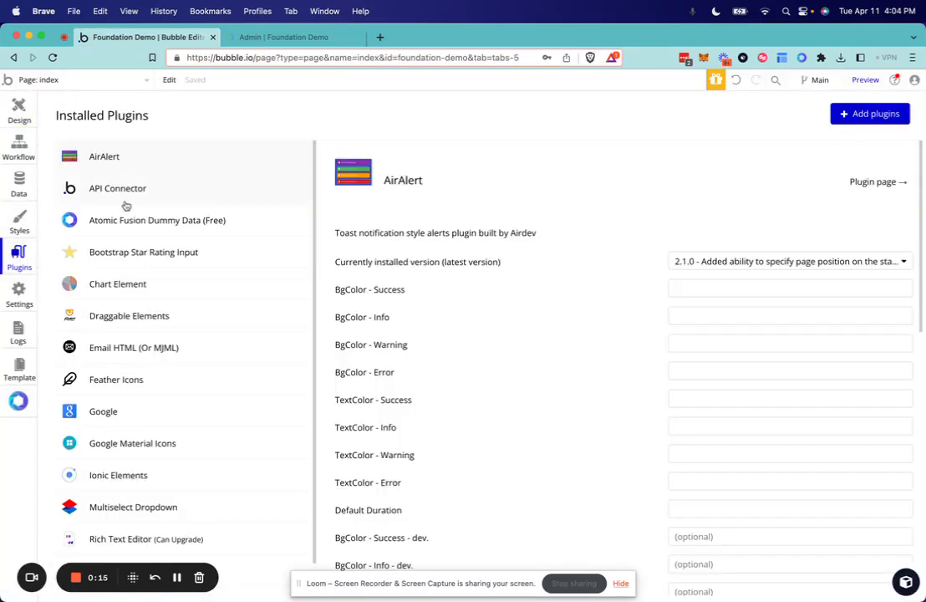
left_click(125, 188)
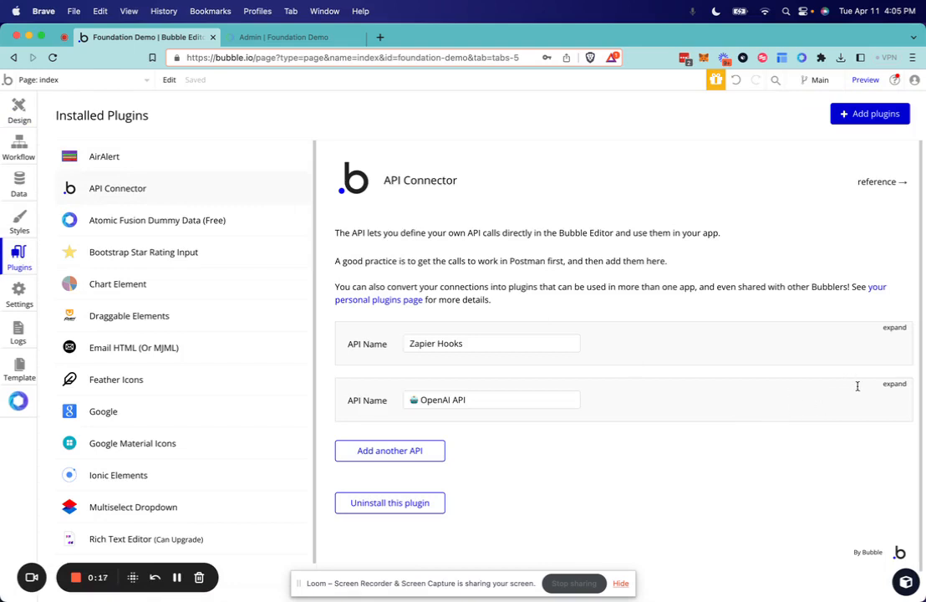
left_click(894, 384)
scroll(769, 374, "down", 5)
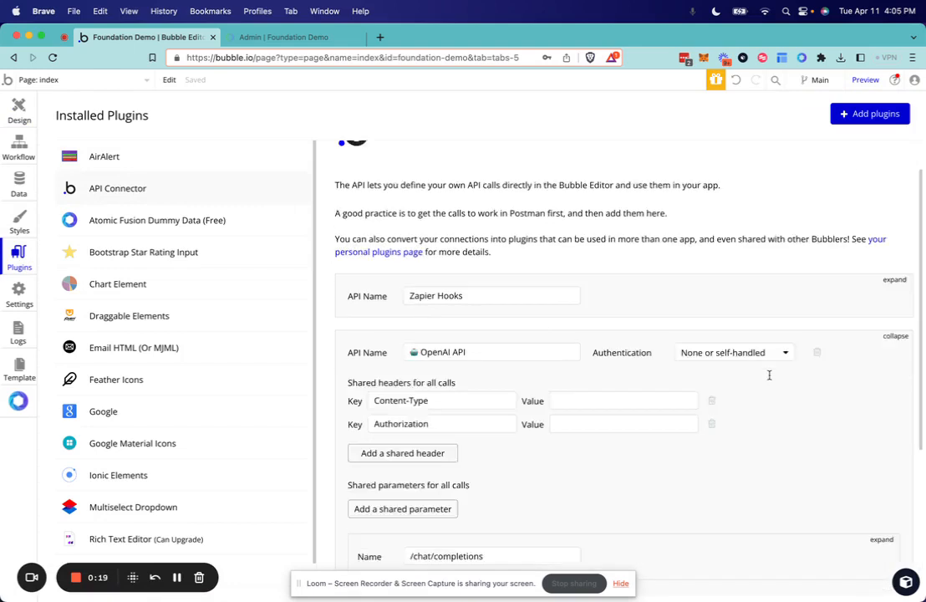
scroll(600, 209, "up", 1)
Set the OpenAI API's shared header values: Content-Type to application/json and Authorization to the placeholder Bearer {API-KEY}
left_click(591, 194)
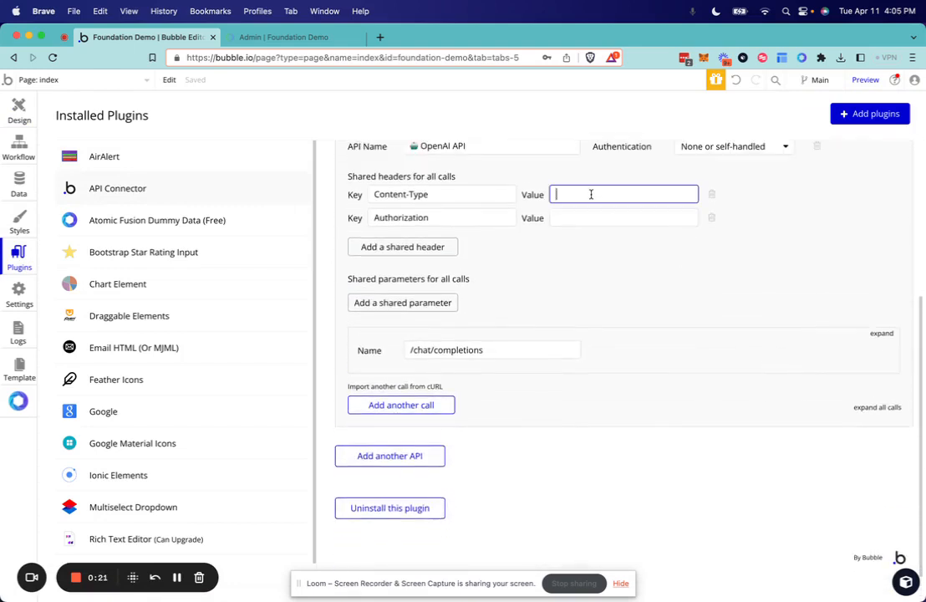
left_click(598, 223)
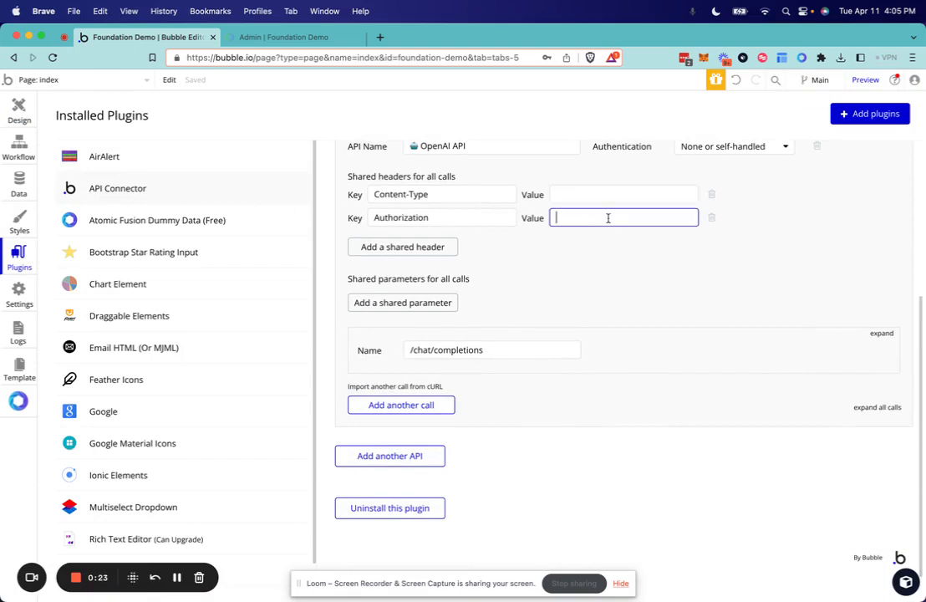
type("Bearer {API-KEU")
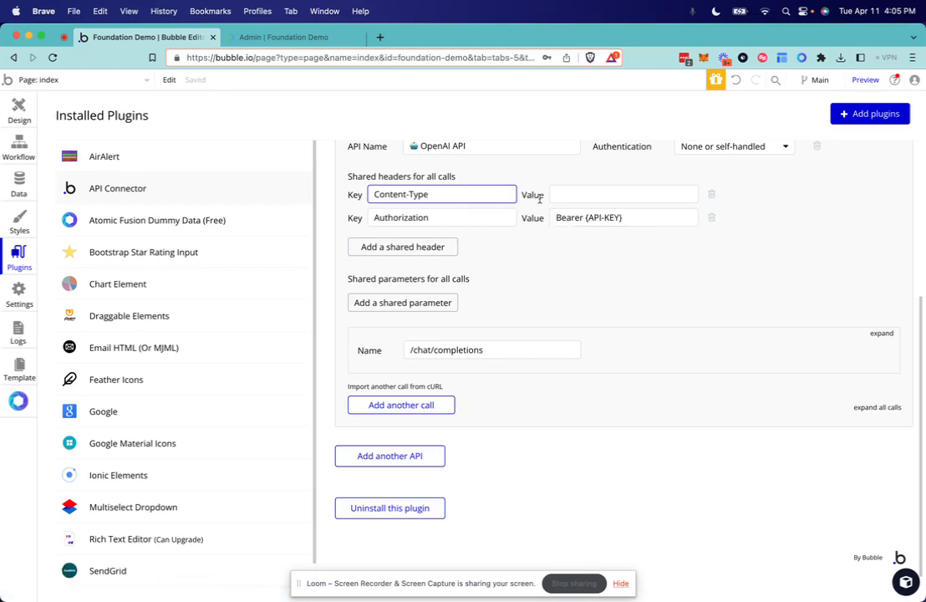
left_click(588, 193)
type("application/json")
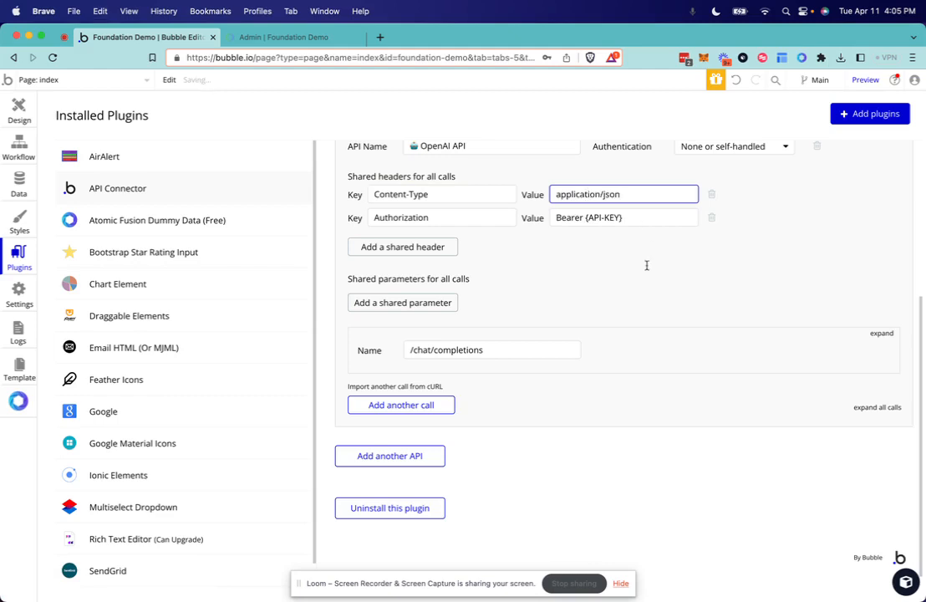
left_click(647, 265)
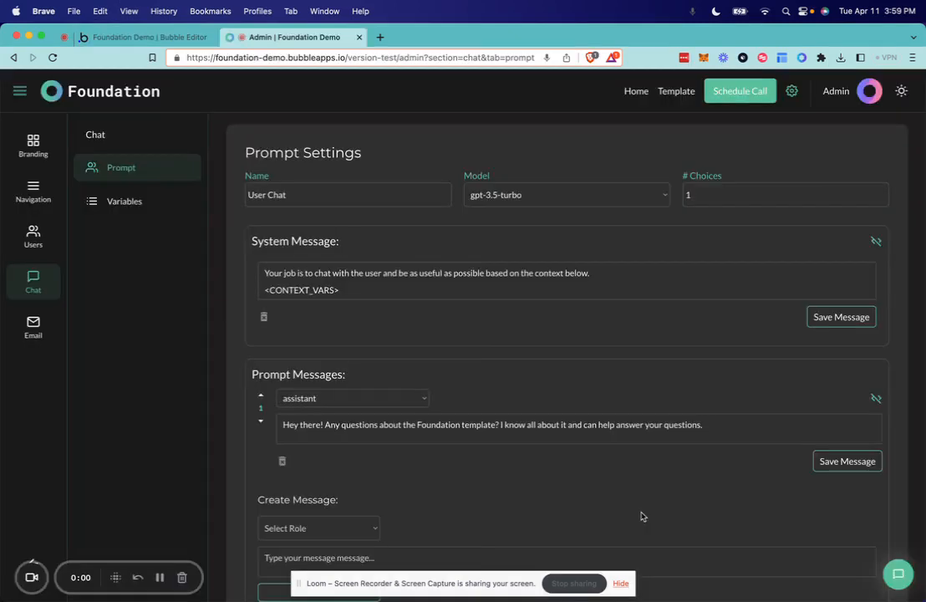
Examine the Foundation admin's chat prompt settings, including the name, available models, number of choices and prompt message roles
left_click(620, 583)
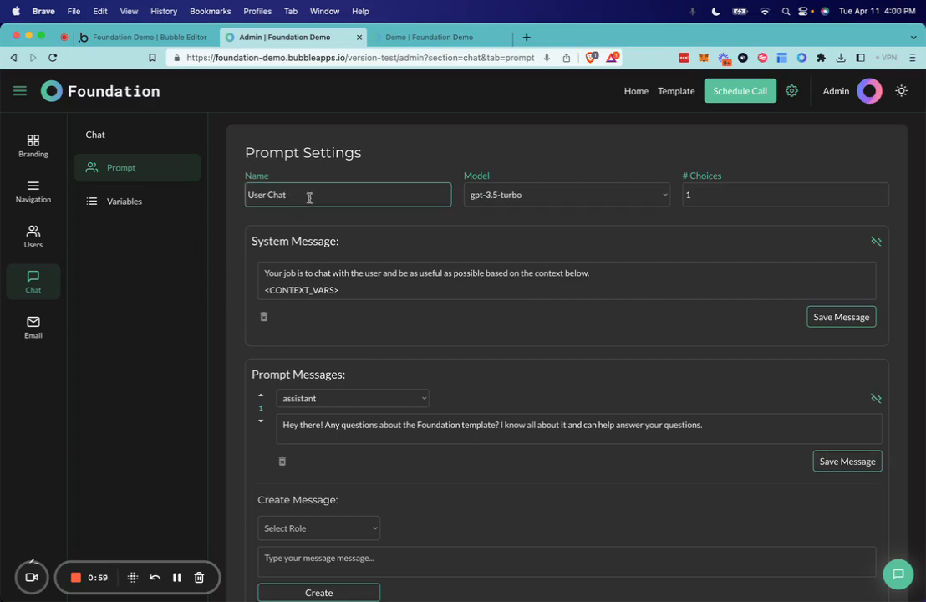
left_click(520, 196)
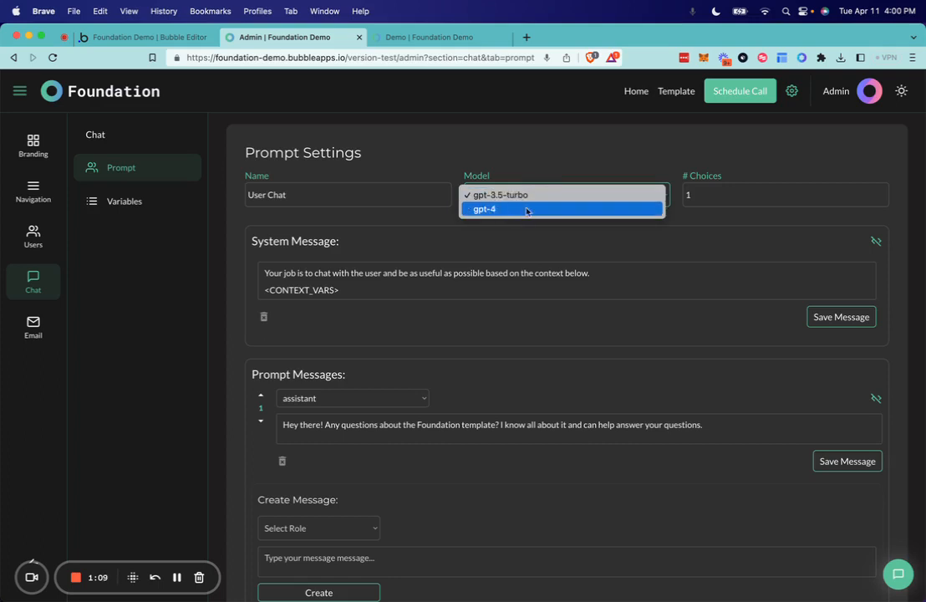
left_click(522, 171)
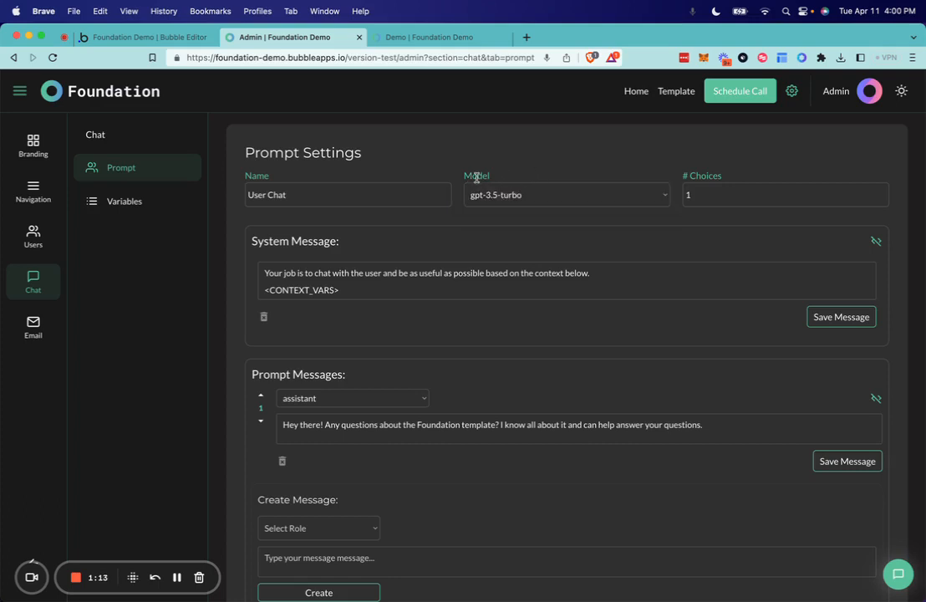
left_click(705, 198)
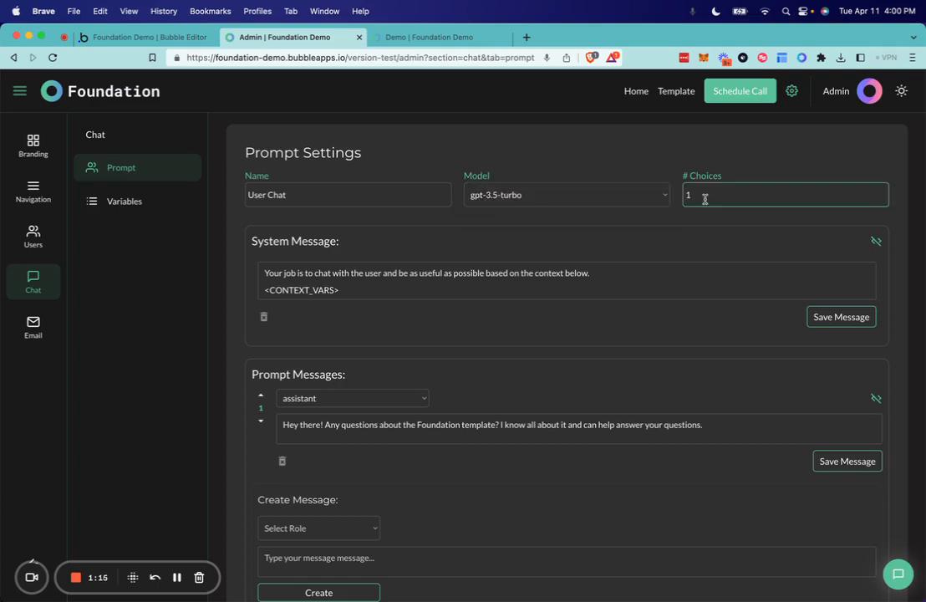
left_click(714, 218)
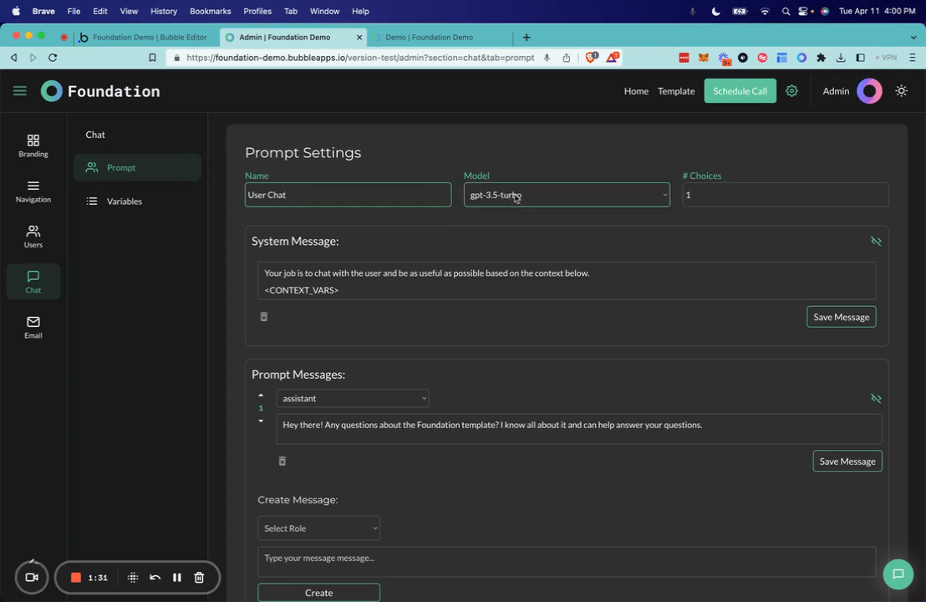
left_click(744, 193)
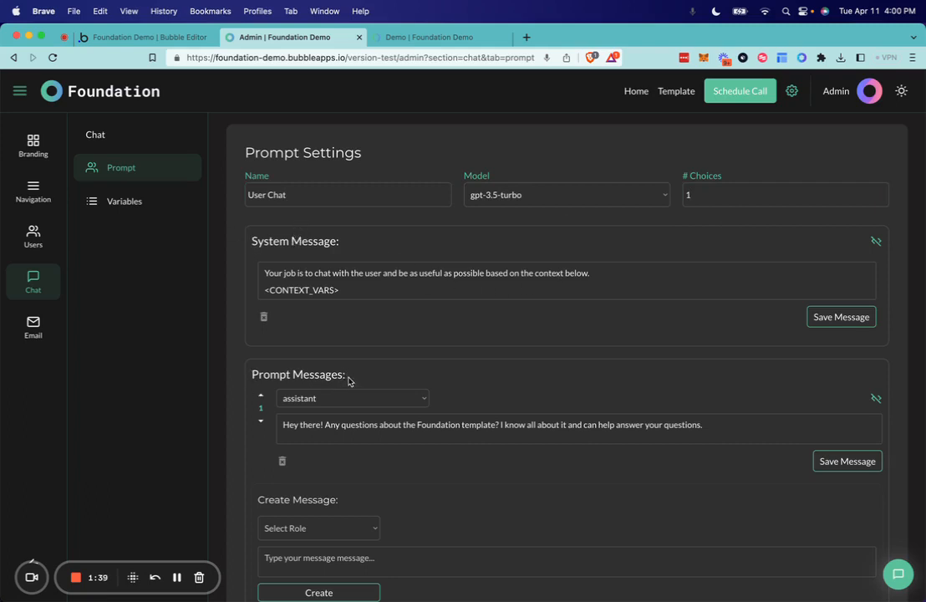
left_click(337, 400)
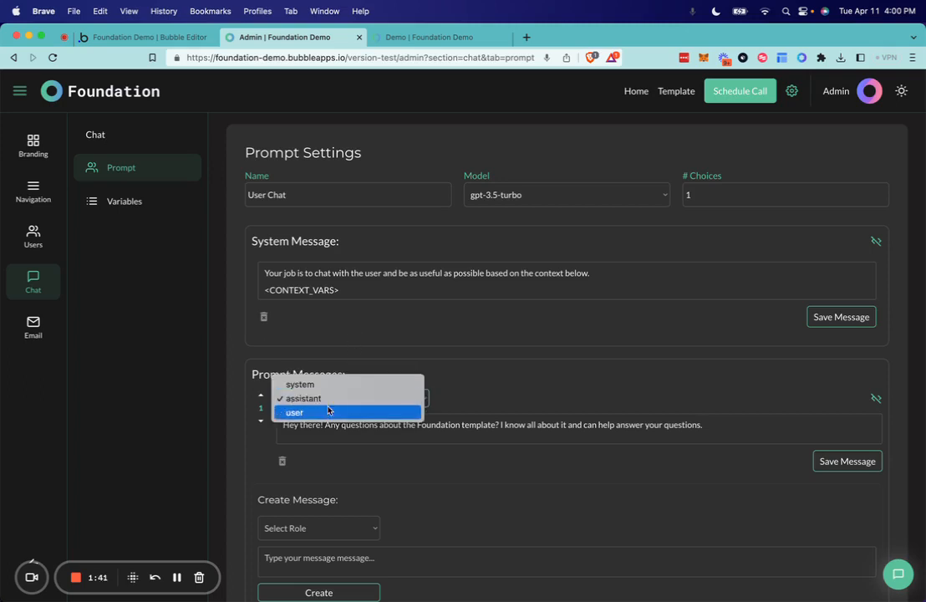
left_click(446, 395)
left_click(474, 365)
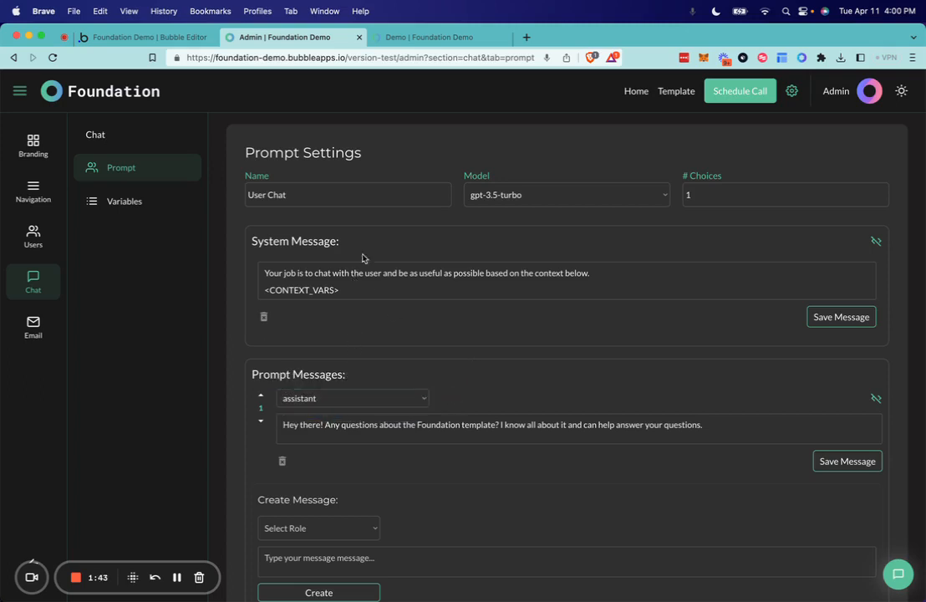
Review the instruction sentence in the system message of the User Chat prompt
scroll(366, 248, "down", 1)
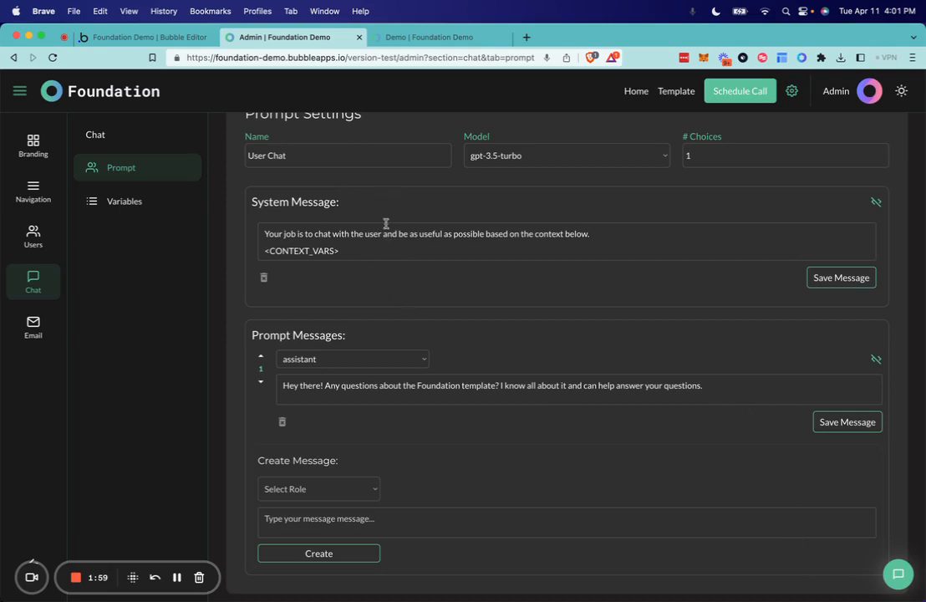
left_click(339, 234)
left_click_drag(267, 236, 627, 235)
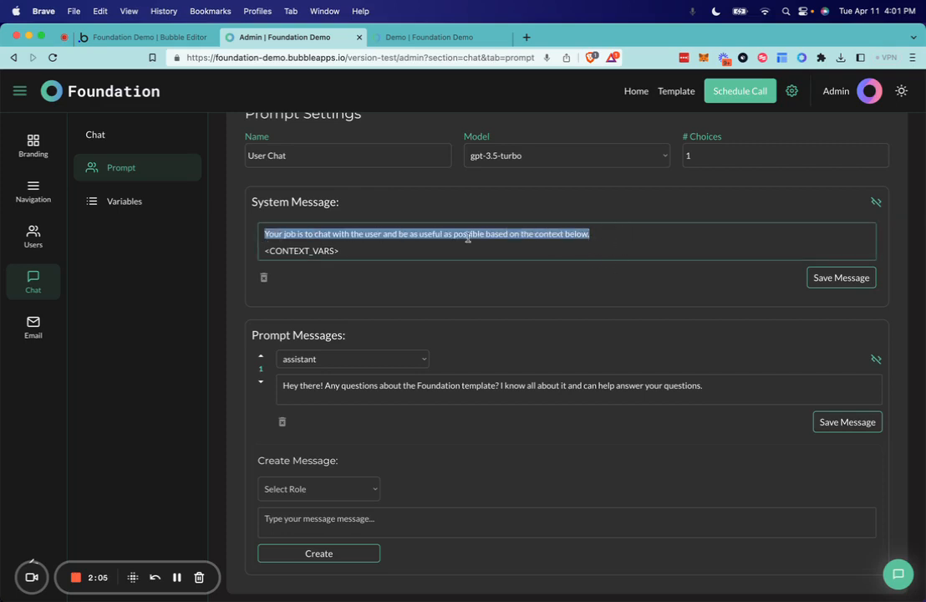
left_click(593, 246)
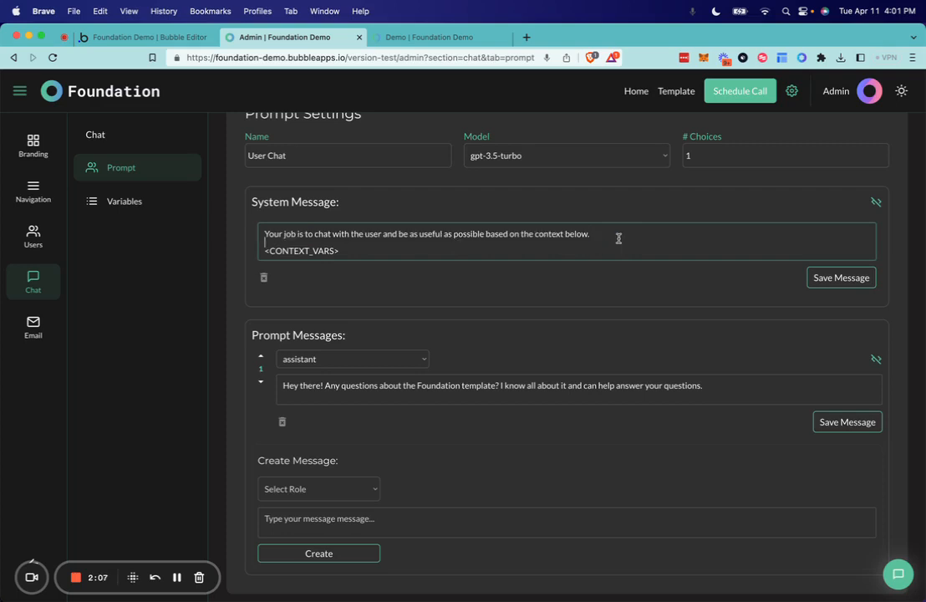
left_click(649, 211)
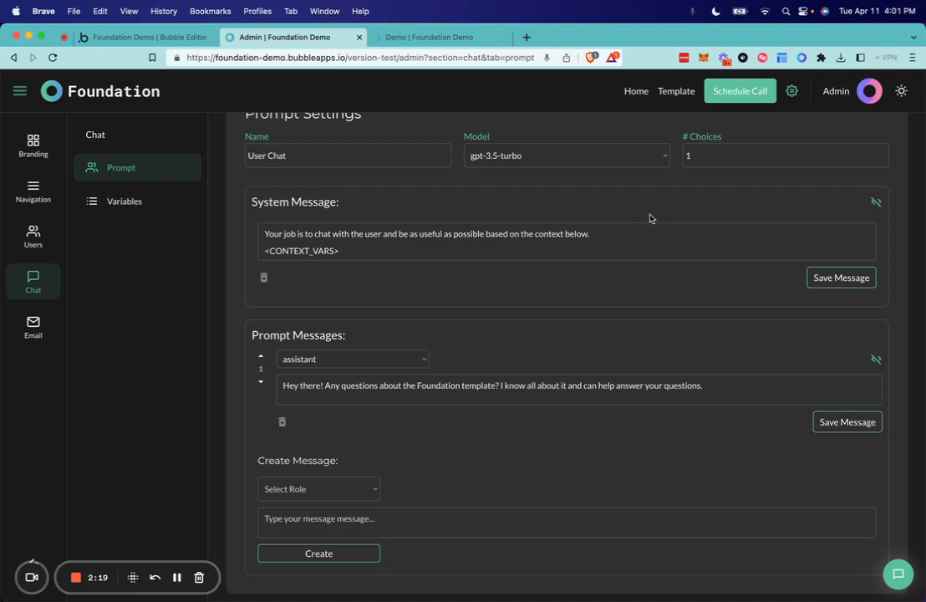
Delete the <CONTEXT_VARS> placeholder from the system message
left_click(630, 234)
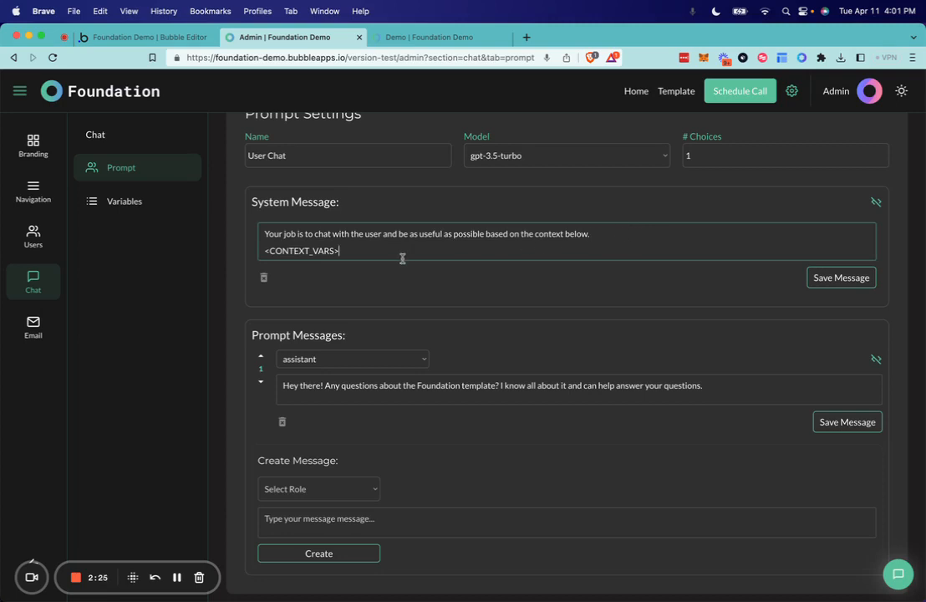
left_click_drag(402, 258, 248, 251)
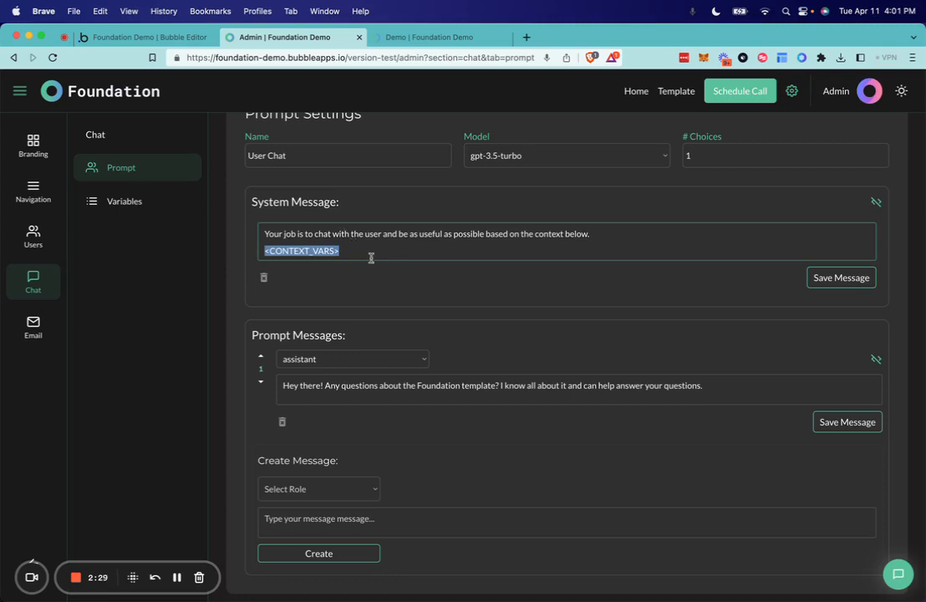
key("BackSpace")
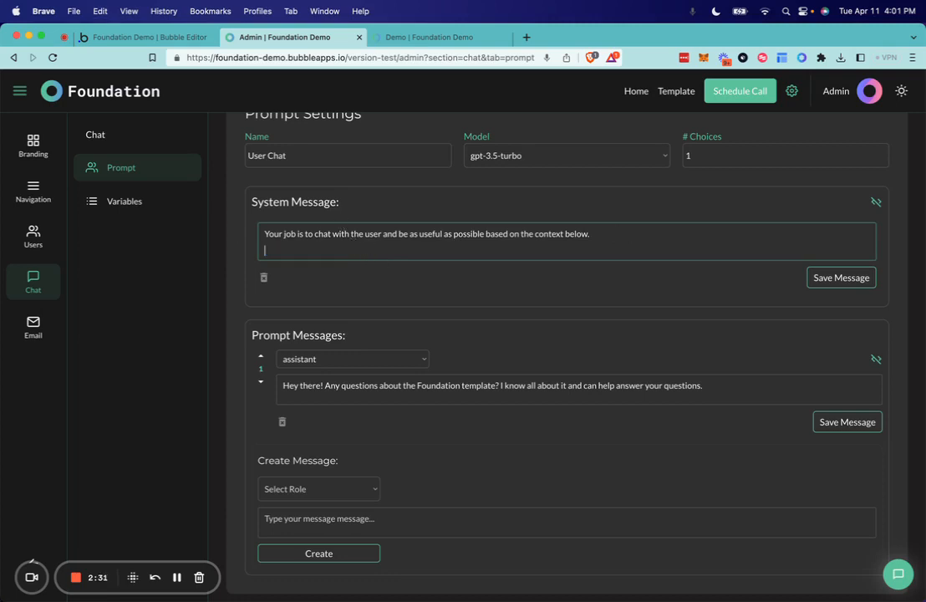
key("BackSpace")
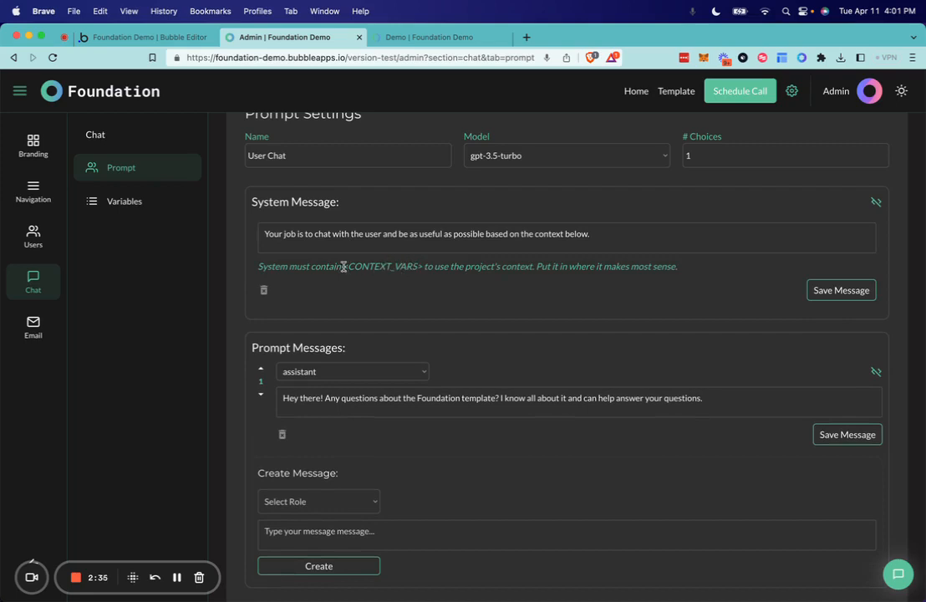
Copy <CONTEXT_VARS> from the hint and paste it back on its own line below the system message's instruction
left_click_drag(344, 267, 420, 270)
key("super+c")
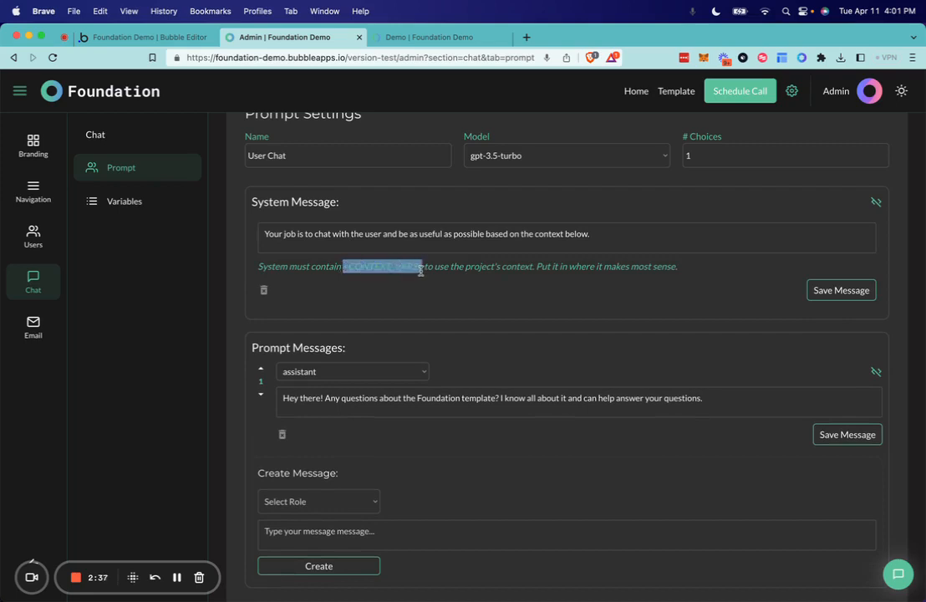
left_click(433, 245)
key("super+v")
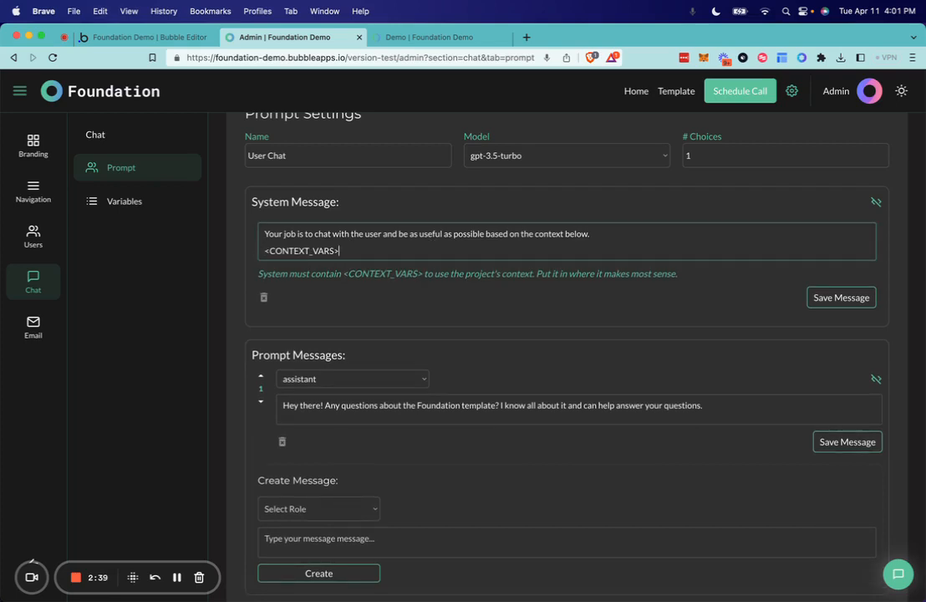
left_click(361, 249)
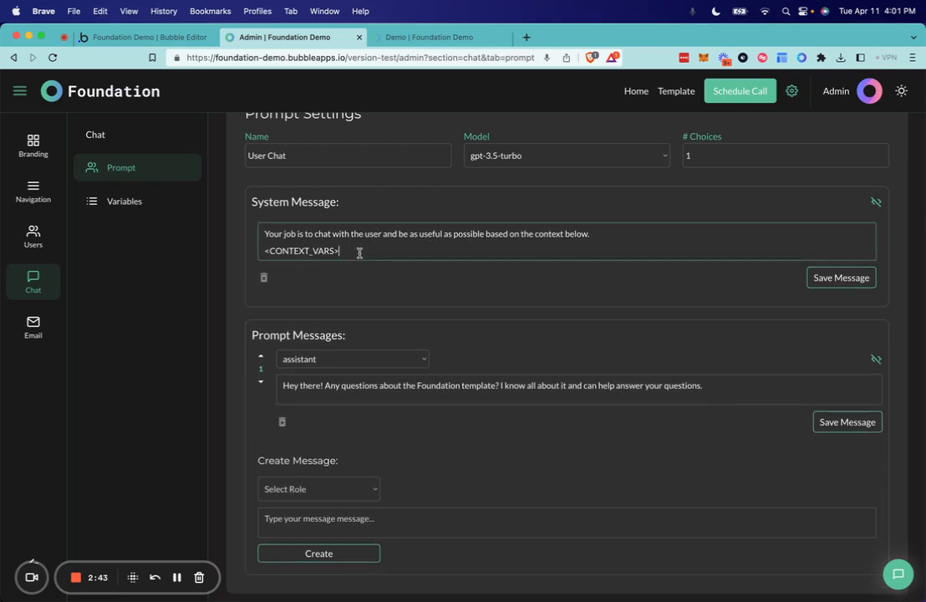
Review the name and content of the Foundation Template Info chat variable, and close it without editing
left_click_drag(352, 251, 261, 250)
left_click(368, 282)
left_click(155, 201)
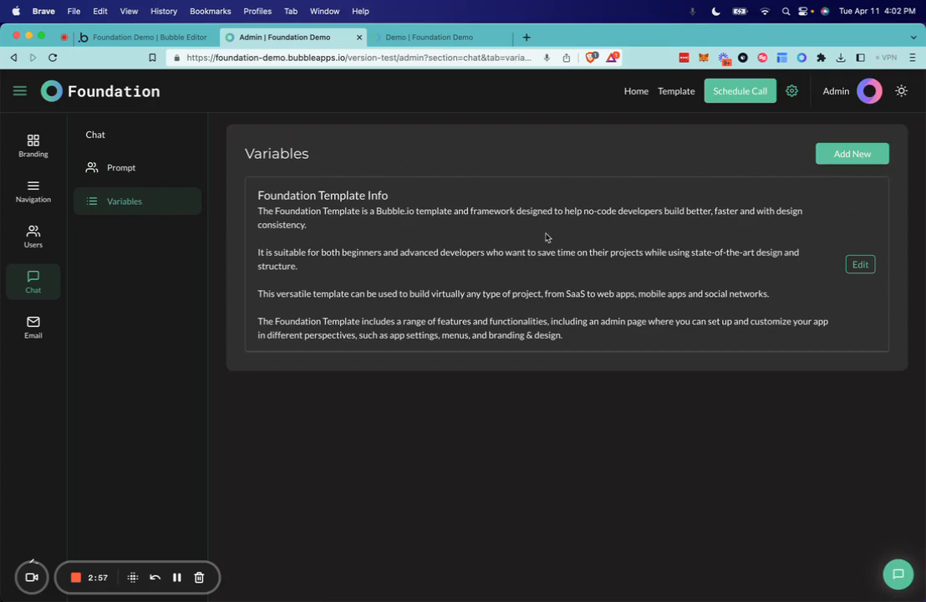
left_click(860, 264)
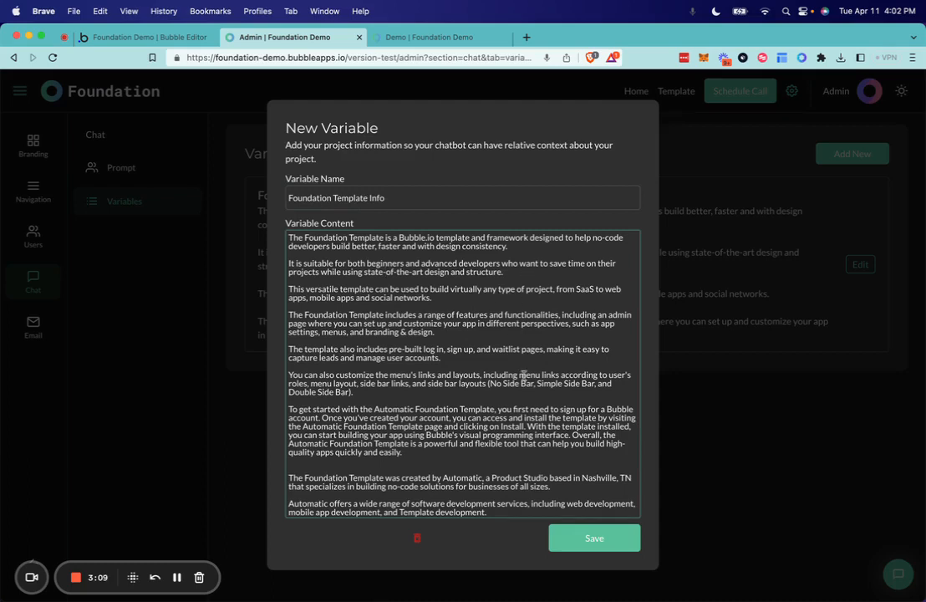
left_click(533, 362)
left_click(351, 198)
left_click(690, 488)
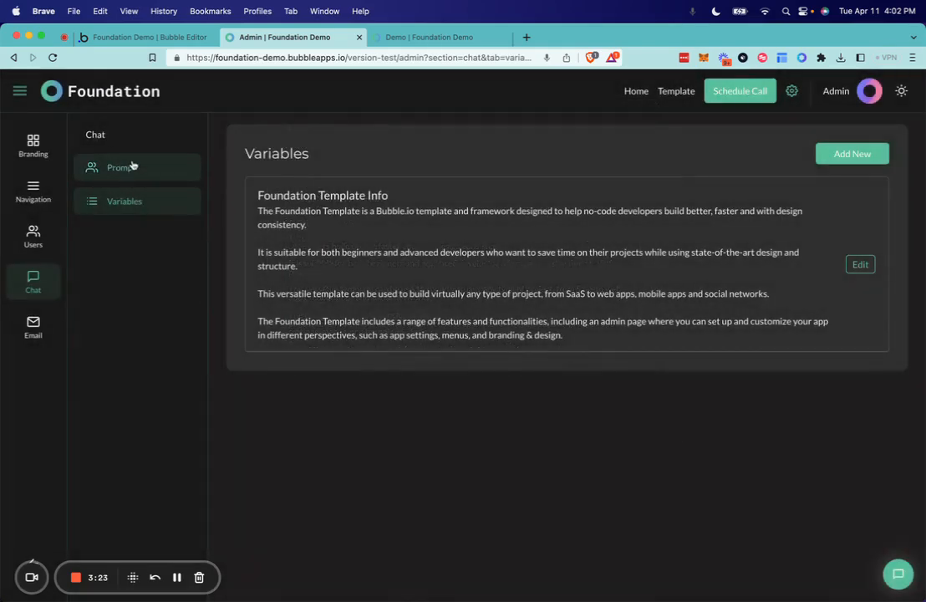
Compare the <CONTEXT_VARS> placeholder in the prompt's system message with the chat variables list, ending on the prompt settings
left_click(121, 166)
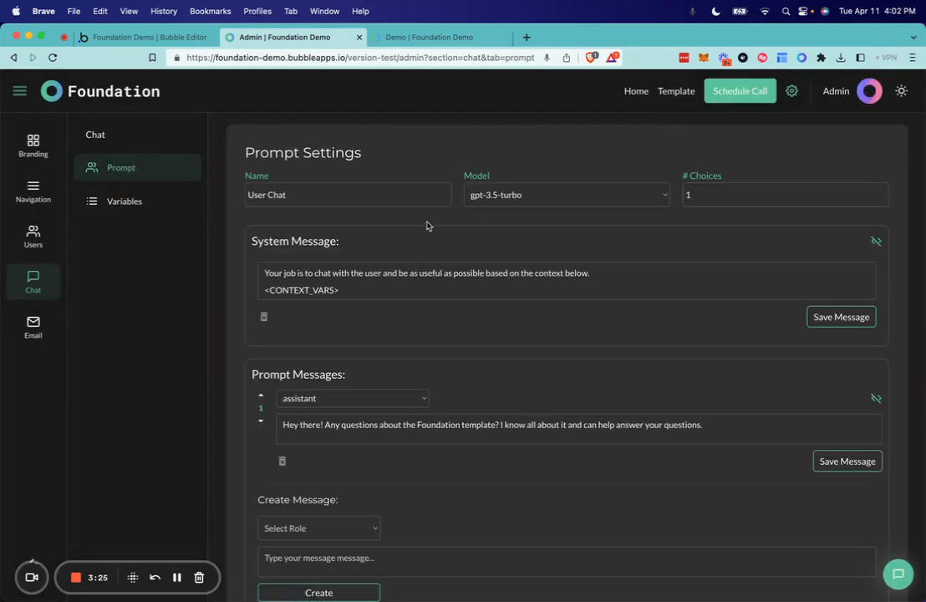
left_click(377, 290)
left_click_drag(377, 290, 258, 289)
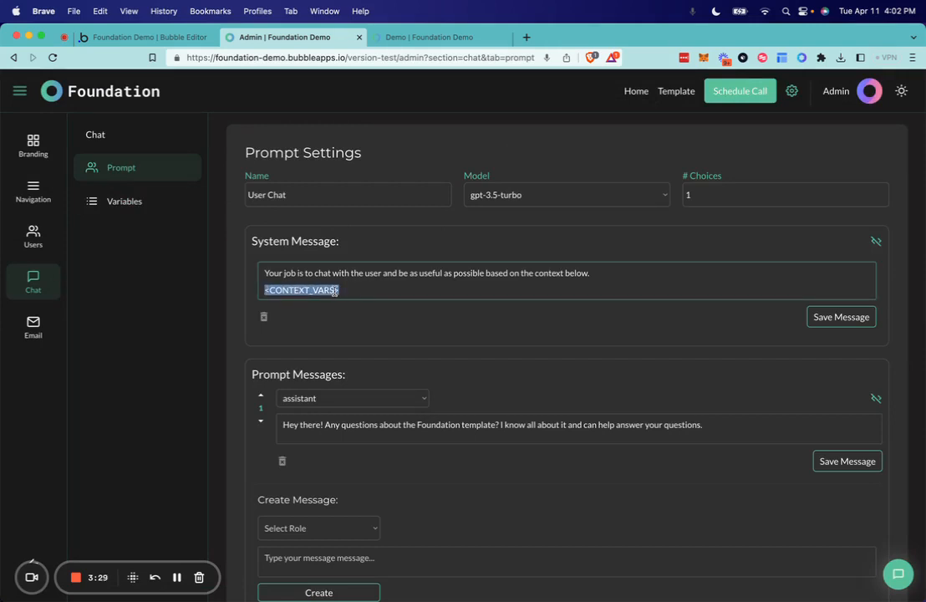
left_click(177, 204)
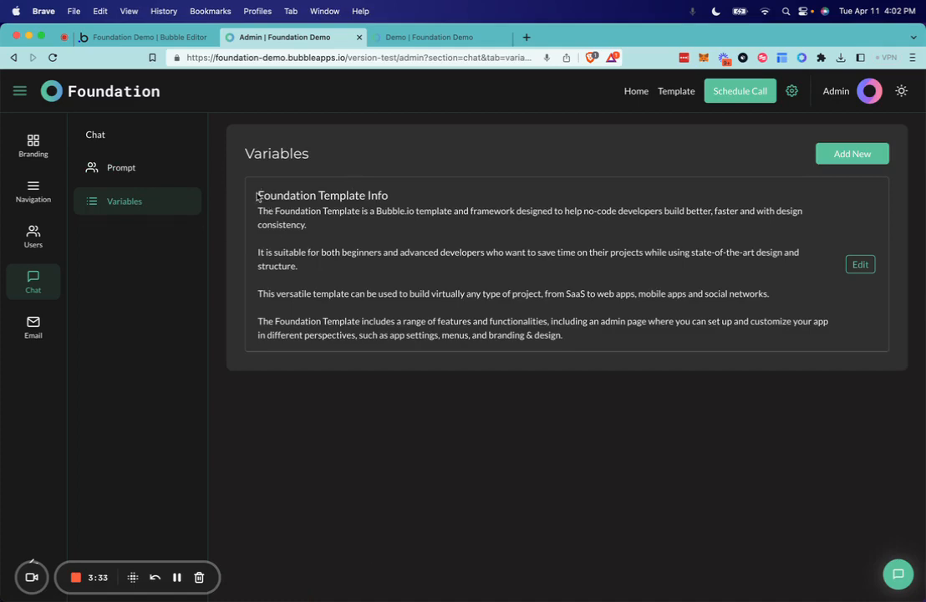
left_click(167, 179)
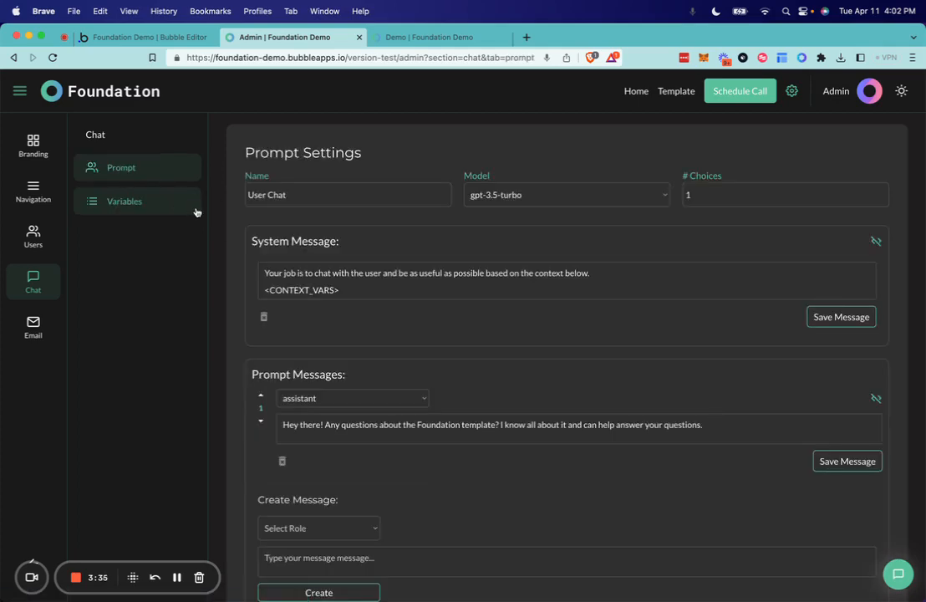
Open the chat variables page and the ChatGPT chat window, and display the conversation's raw message JSON
left_click(196, 209)
left_click(898, 575)
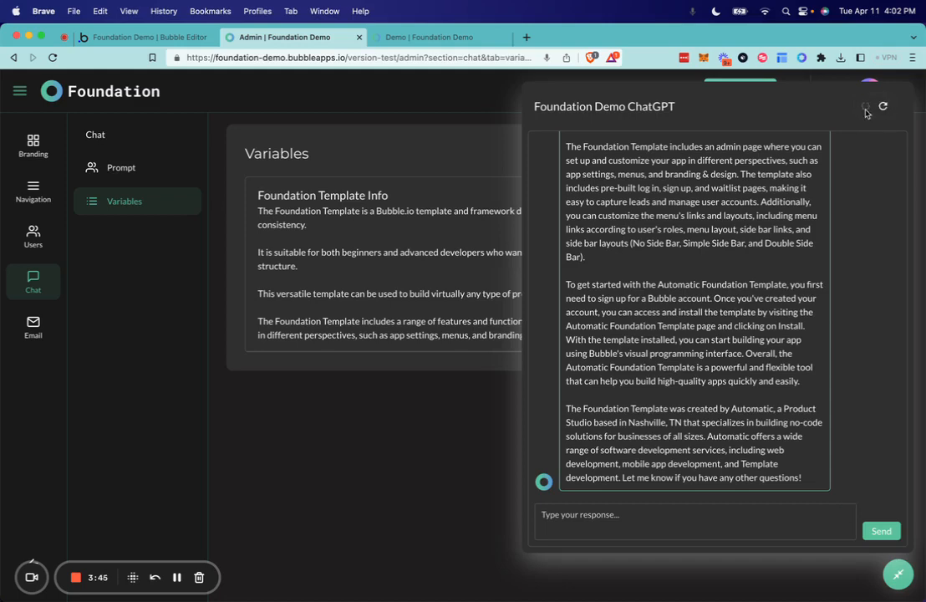
left_click(866, 109)
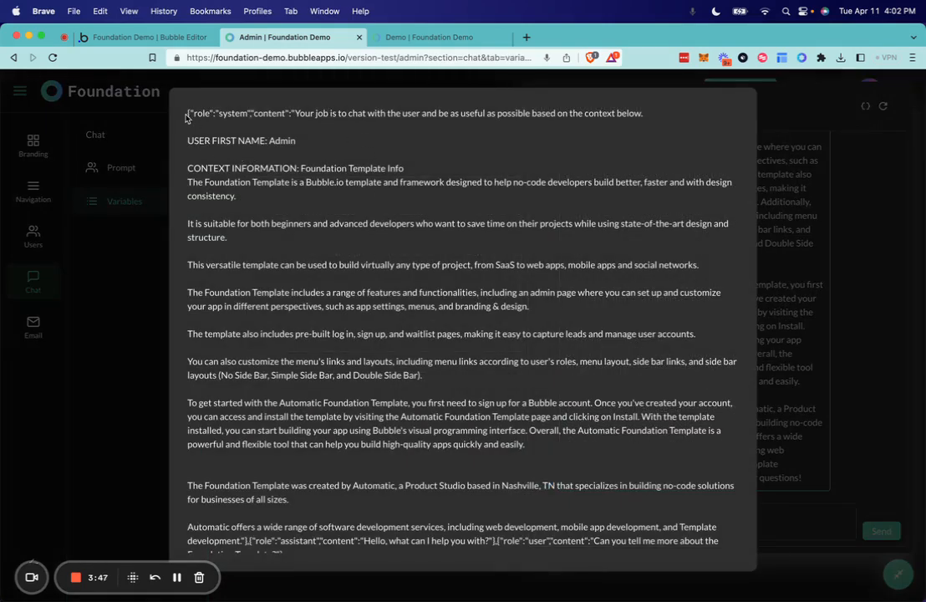
left_click_drag(188, 114, 244, 210)
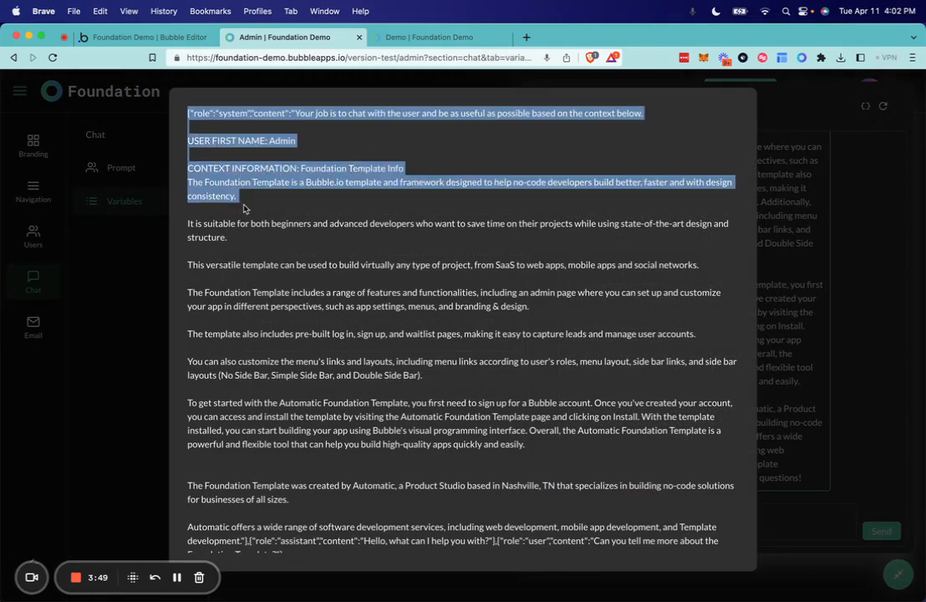
left_click(244, 208)
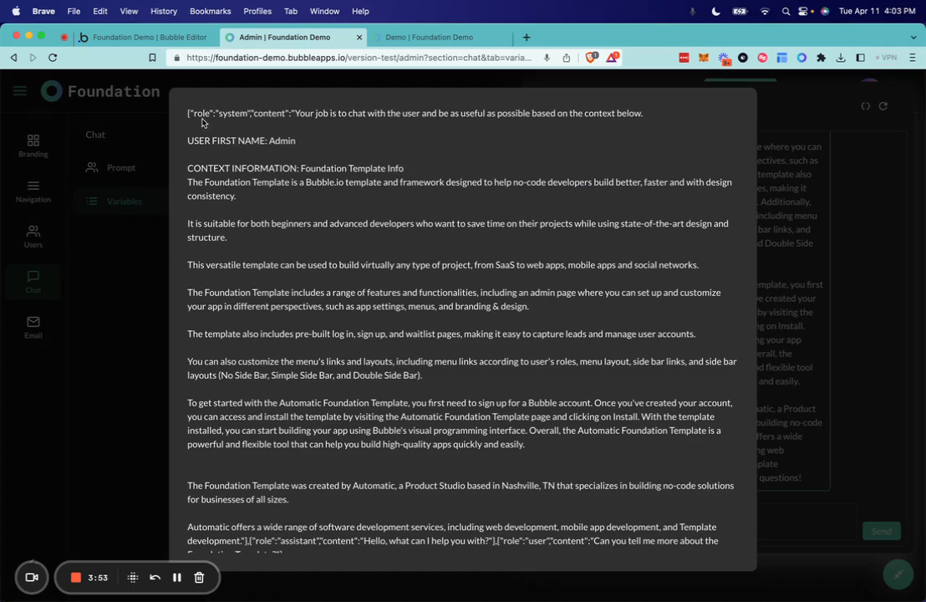
Examine the system entry's role, instruction text, user first name line and context information title in the raw JSON
double_click(232, 113)
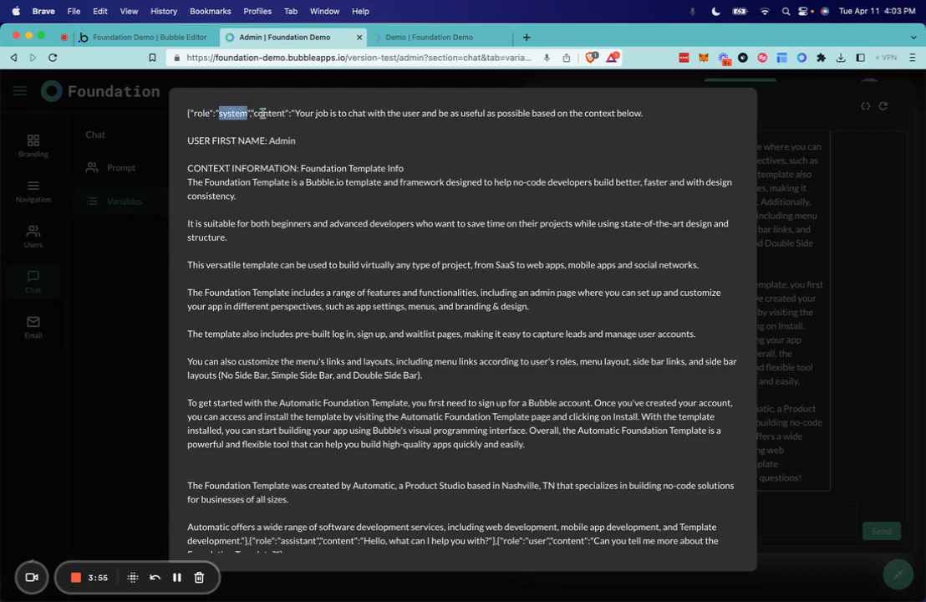
double_click(269, 113)
left_click_drag(294, 113, 609, 128)
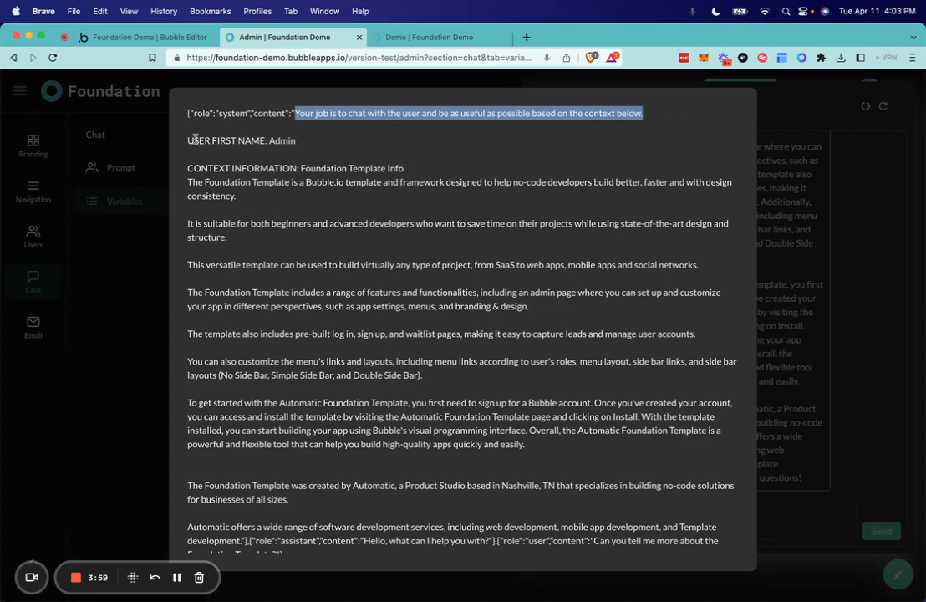
left_click_drag(187, 141, 308, 144)
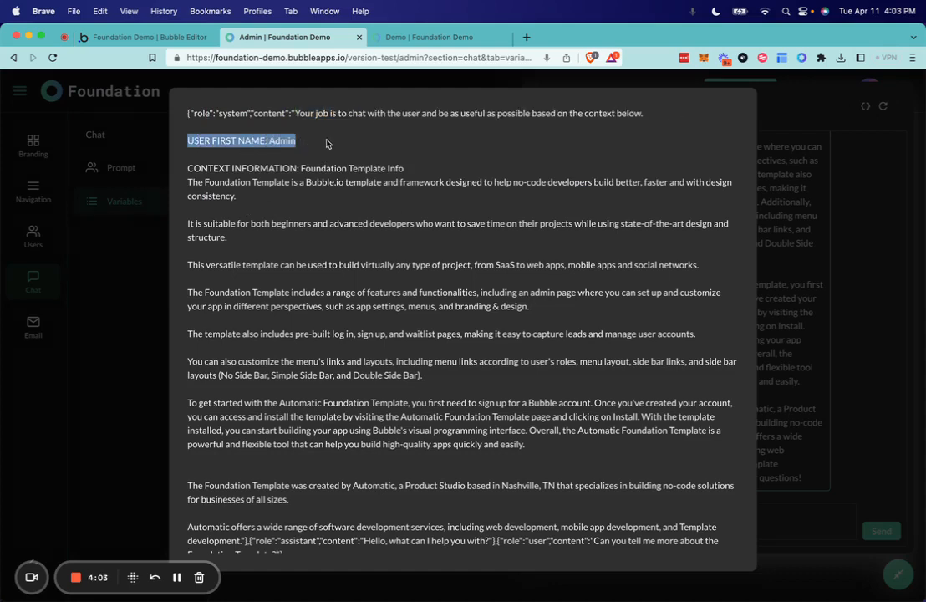
left_click(301, 165)
left_click_drag(189, 167, 439, 171)
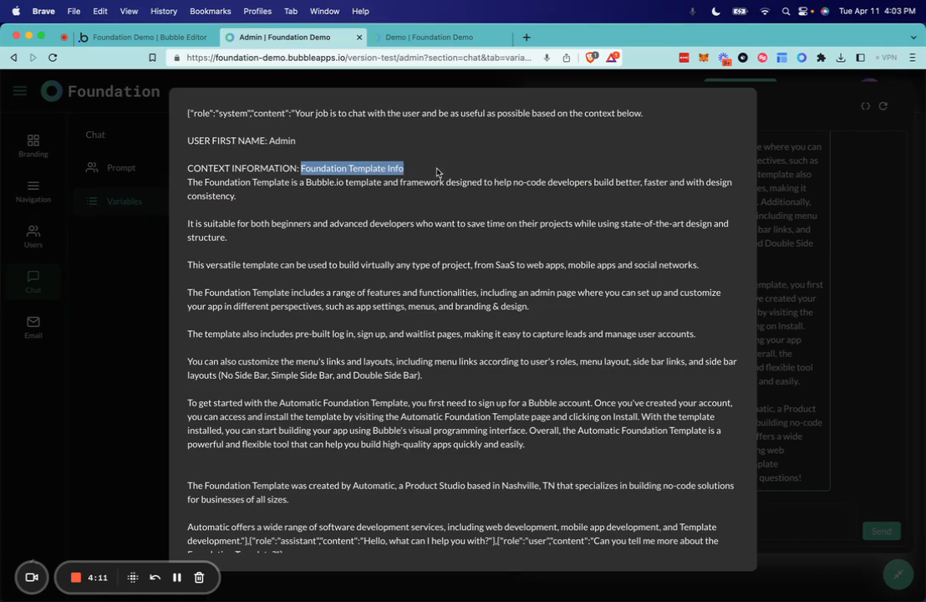
Read through the Foundation Template Info text inserted into the system entry, down to its last paragraph
left_click_drag(188, 182, 365, 519)
scroll(365, 519, "down", 1)
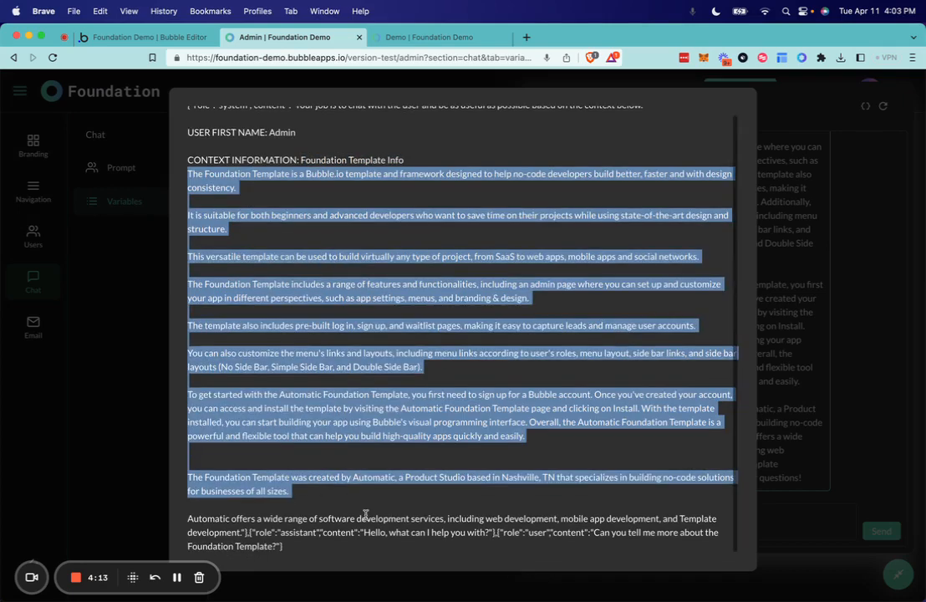
left_click(303, 518)
left_click_drag(238, 532, 197, 506)
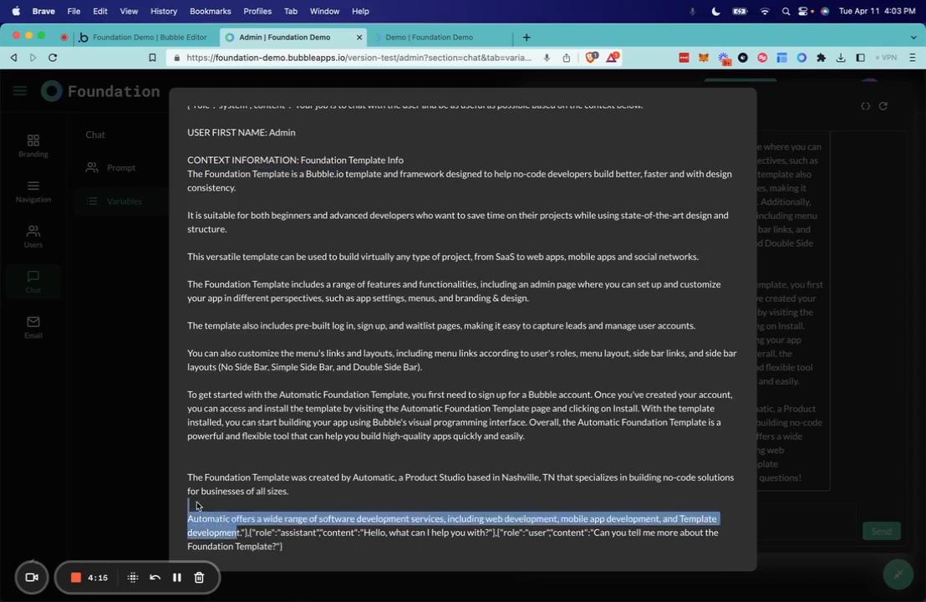
Examine the assistant entry's role and greeting in the raw JSON, and close the JSON view
double_click(263, 533)
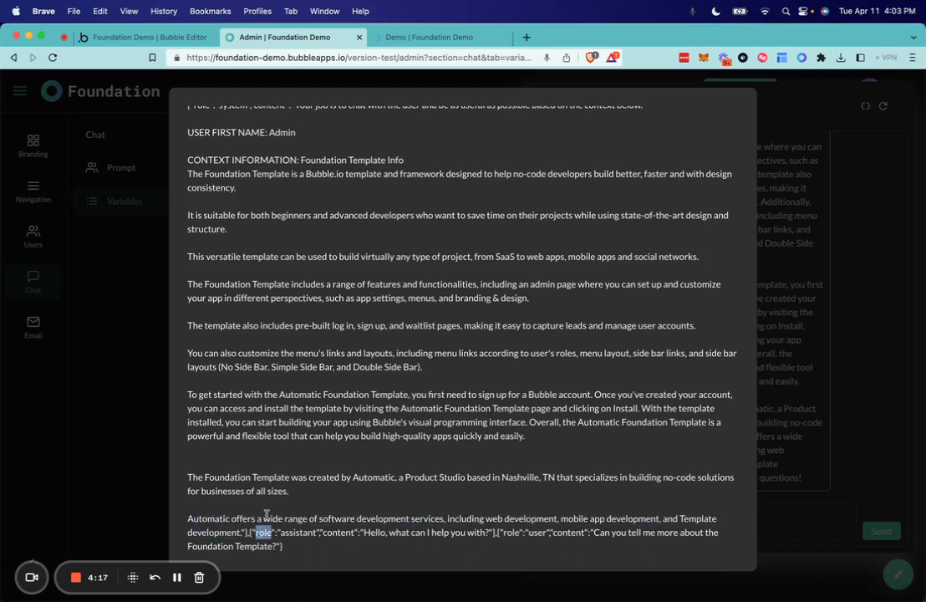
double_click(306, 533)
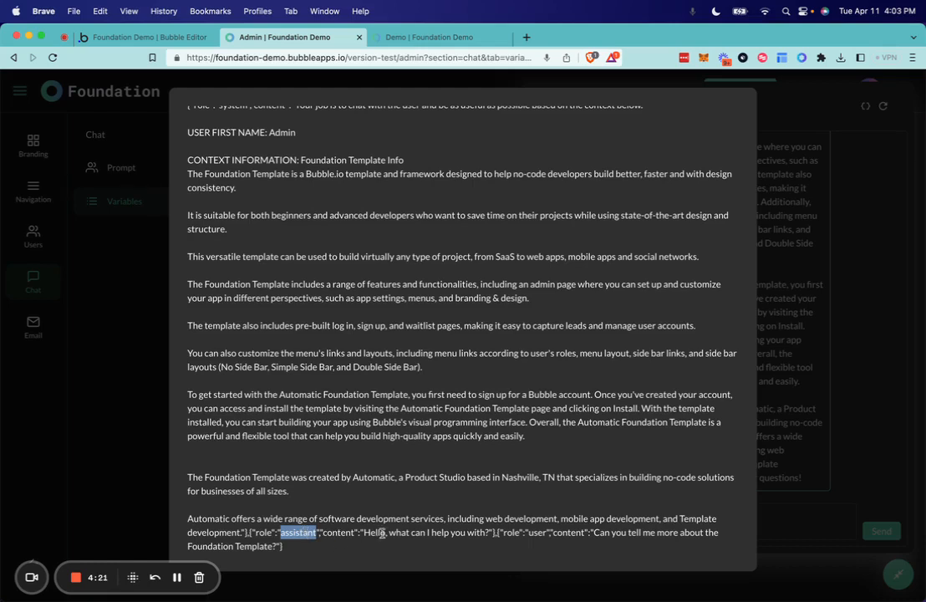
left_click_drag(364, 533, 490, 535)
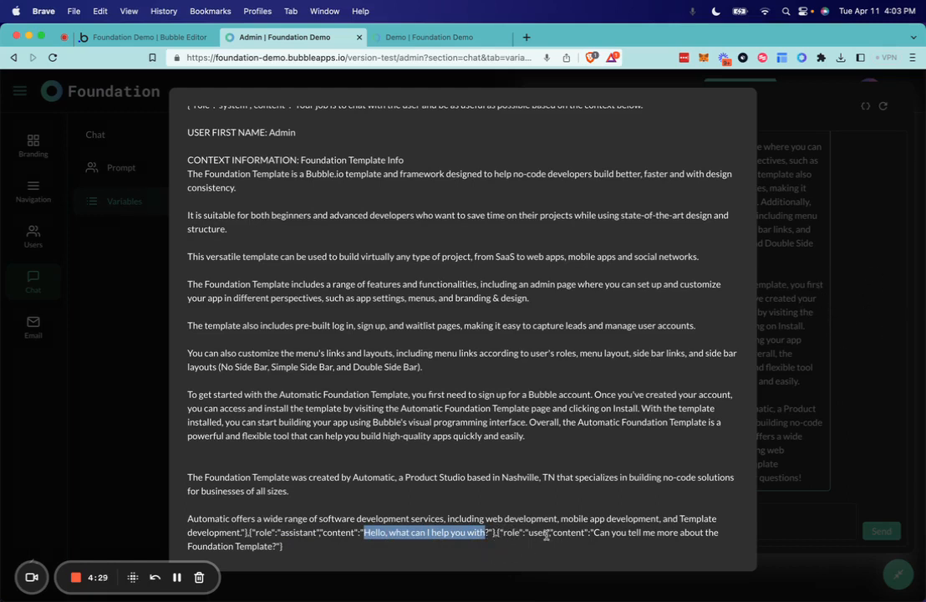
left_click(813, 459)
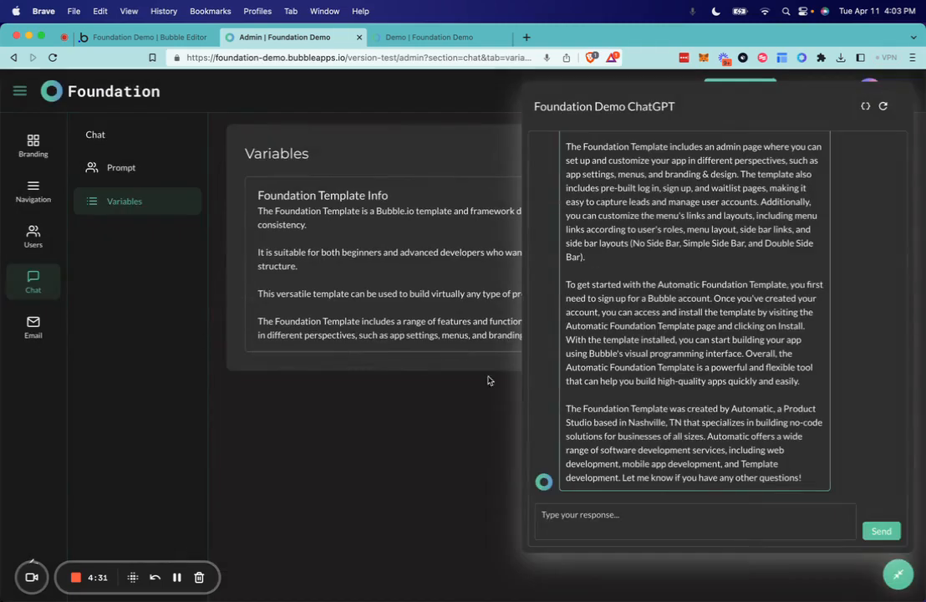
With the prompt settings open, reset the existing ChatGPT conversation, start a new chat, and close the chat window
left_click(110, 168)
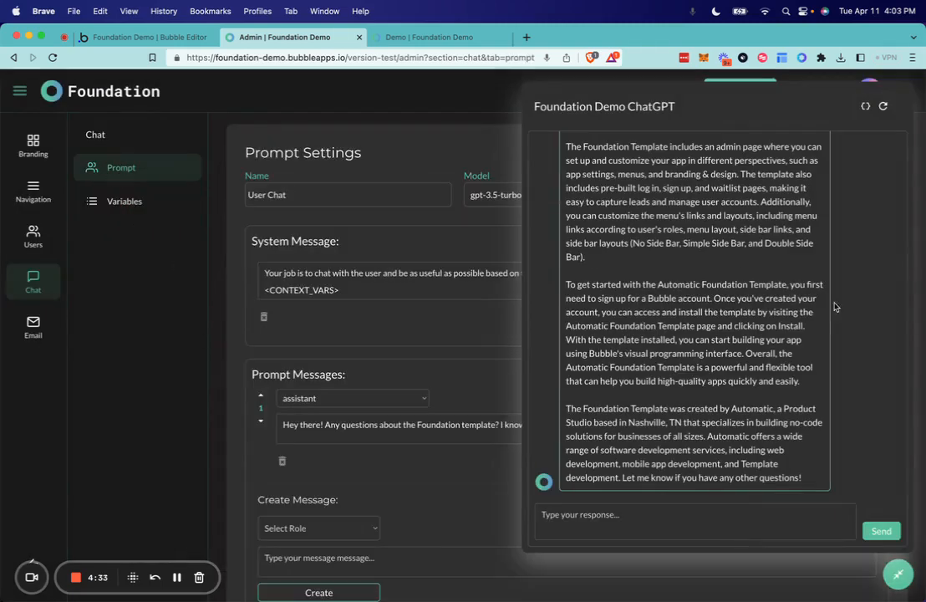
scroll(719, 275, "up", 10)
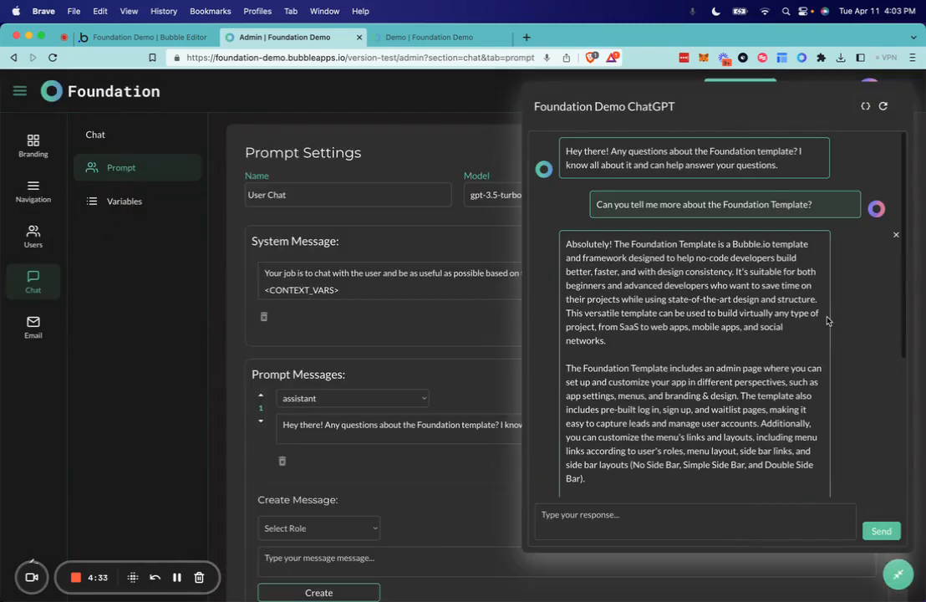
left_click(883, 105)
left_click(521, 215)
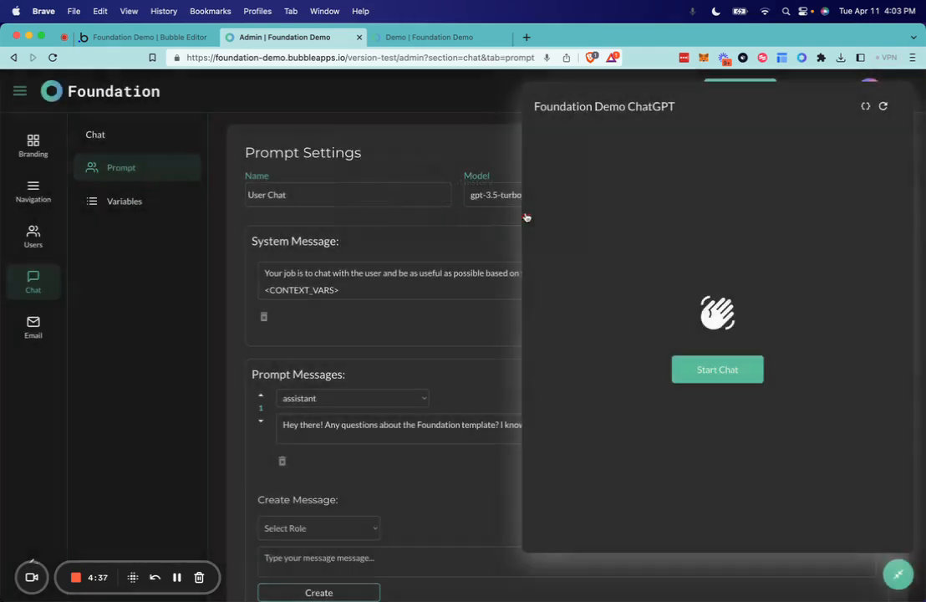
left_click(711, 374)
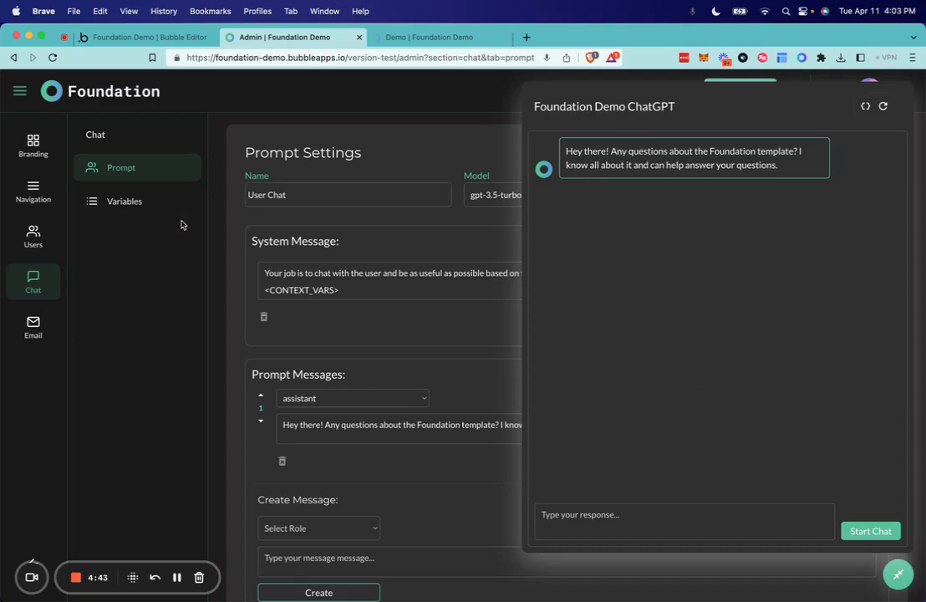
left_click(896, 585)
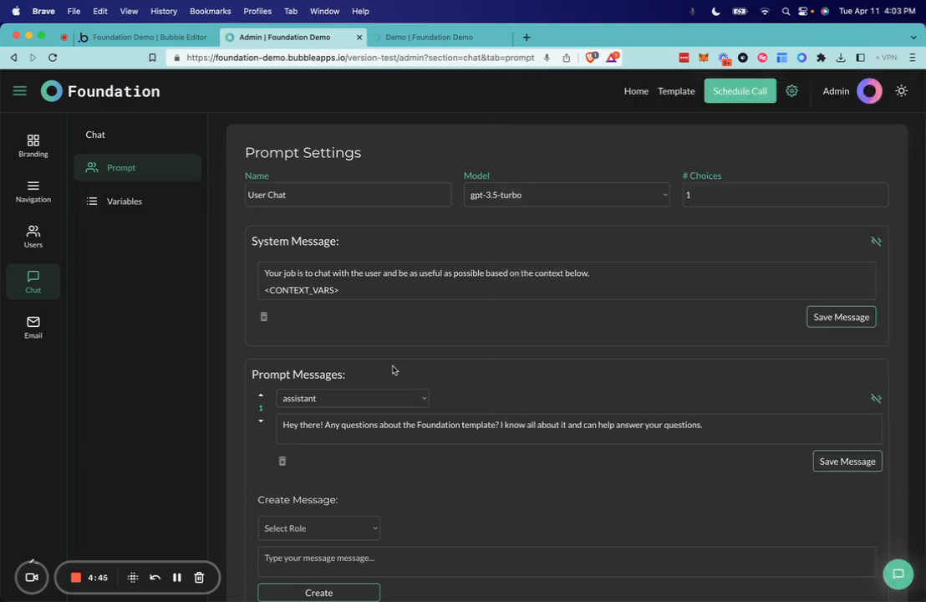
Review the assistant prompt message and the role options for creating a message, without selecting a role
scroll(322, 355, "down", 2)
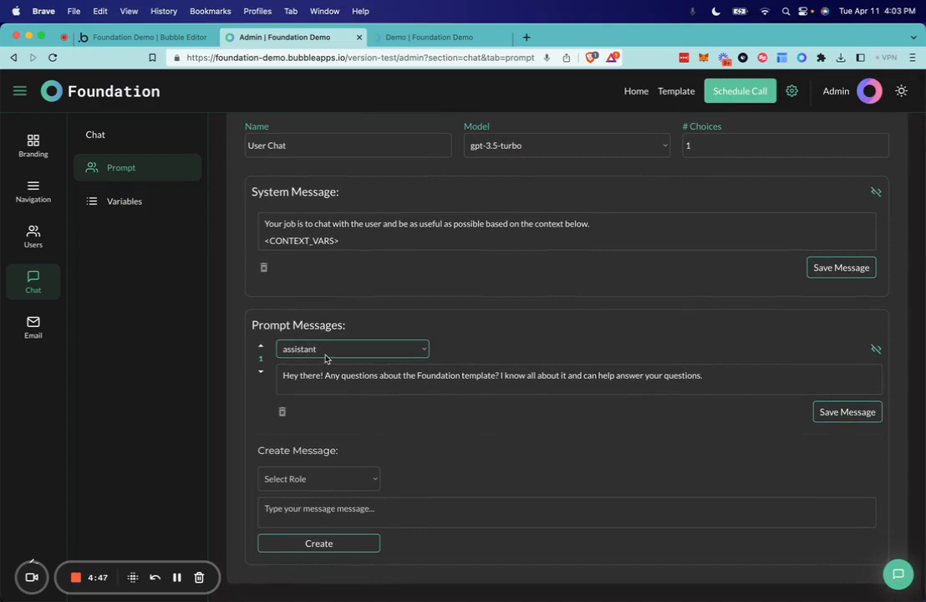
left_click(324, 379)
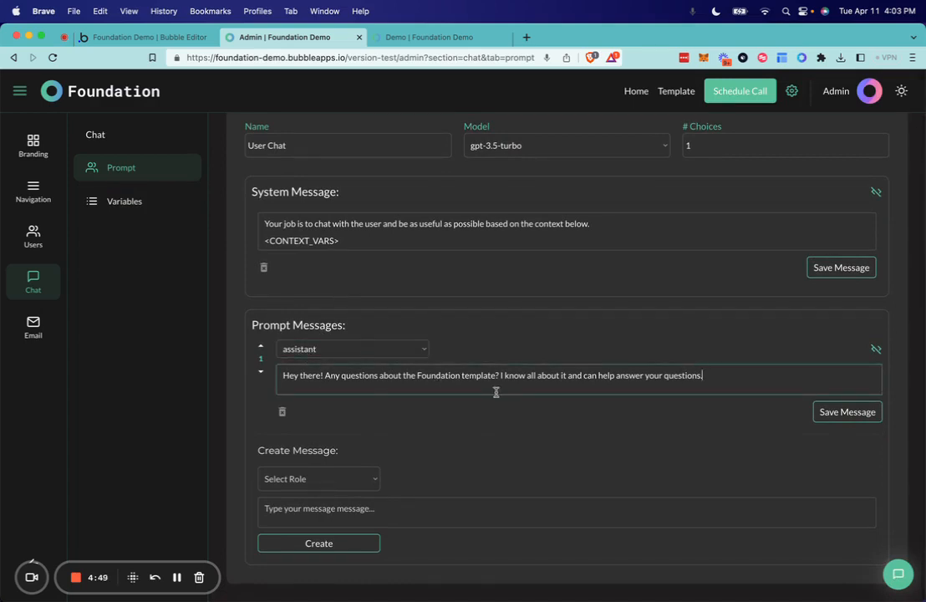
left_click(329, 481)
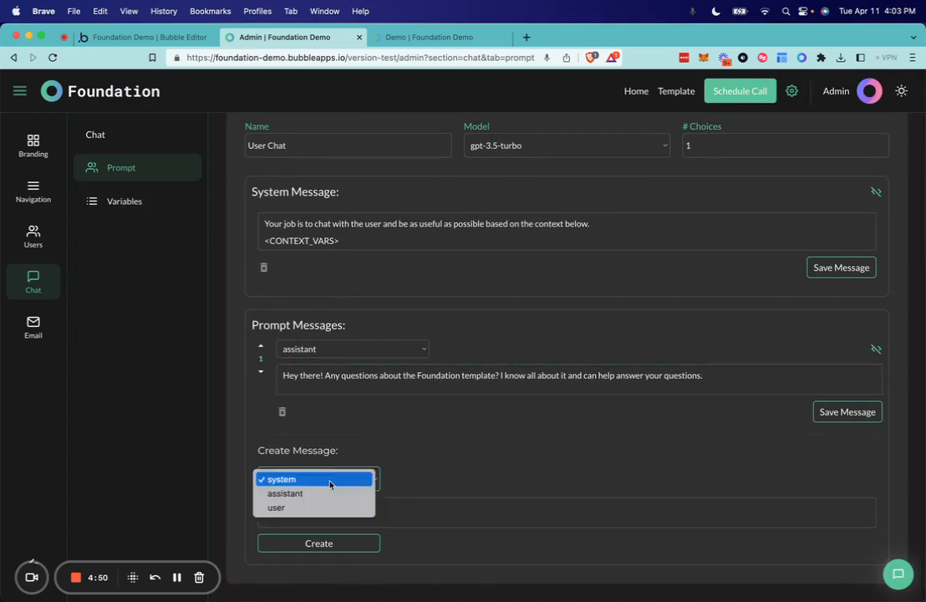
left_click(384, 467)
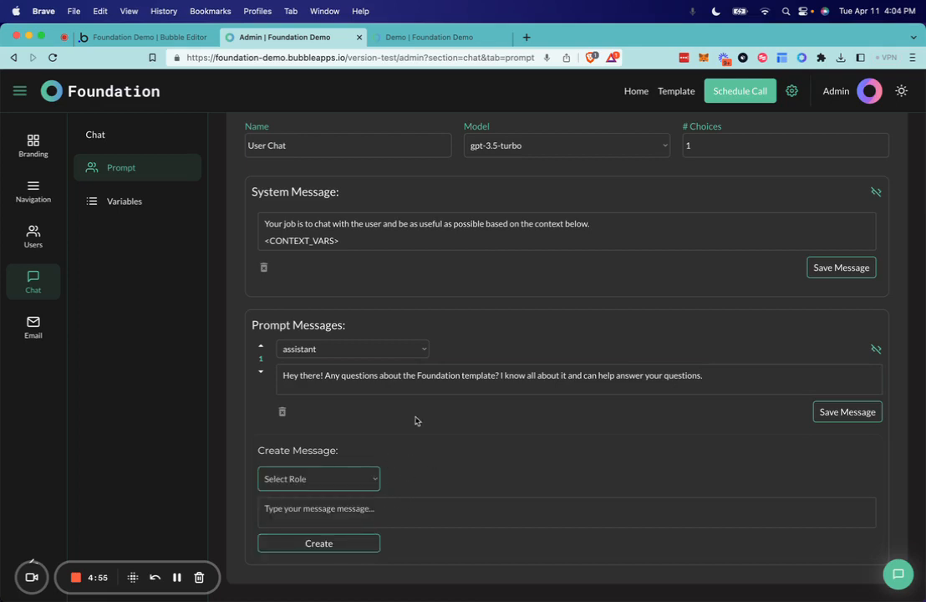
scroll(415, 422, "up", 2)
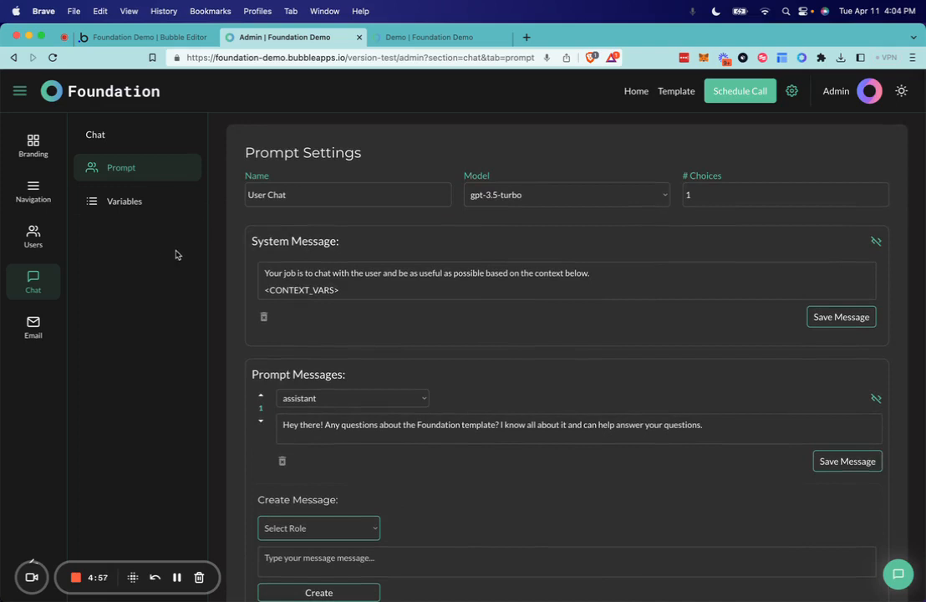